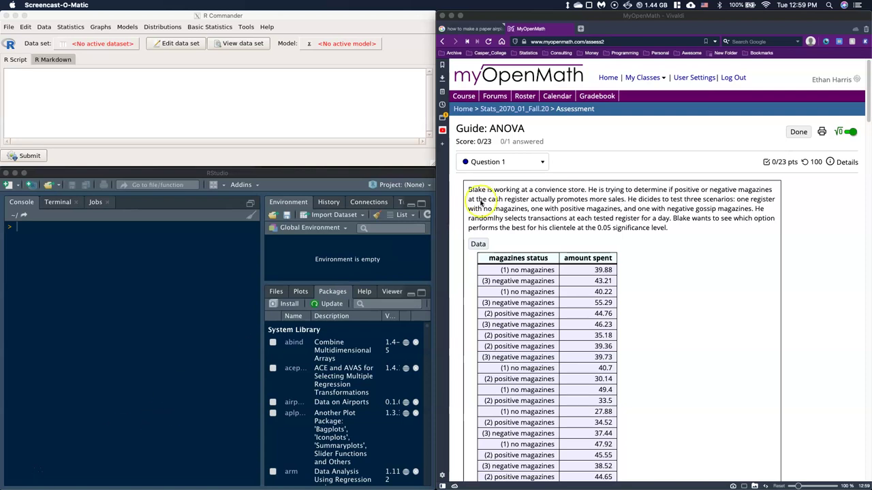
# Scroll to the magazines status and amount spent table and make a first selection from its header.
pyautogui.scroll(-3, 668, 249)
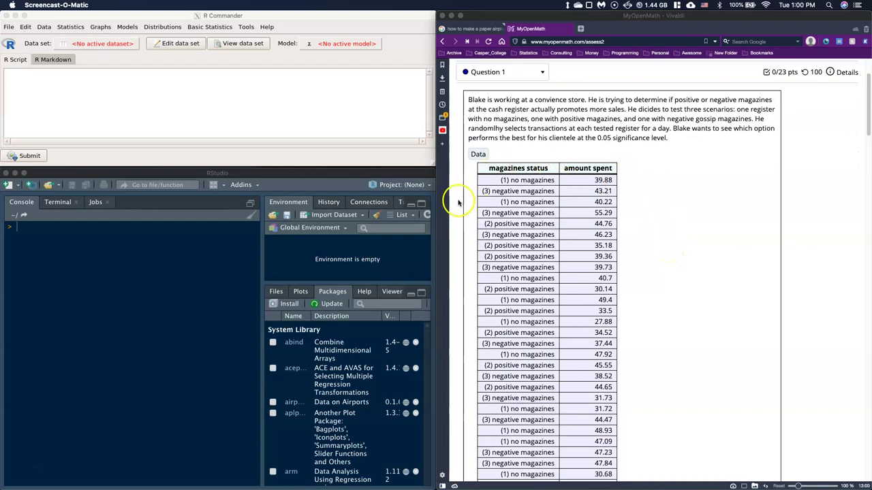
pyautogui.click(480, 168)
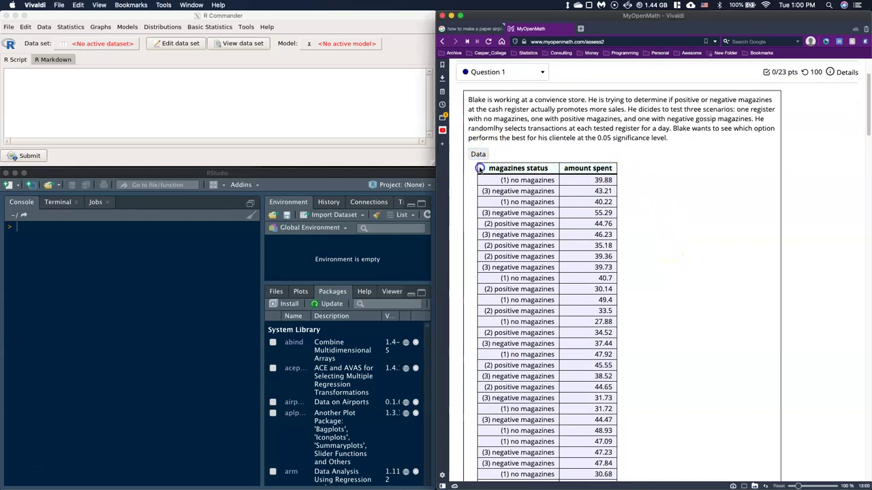
pyautogui.moveTo(484, 169); pyautogui.dragTo(666, 172)
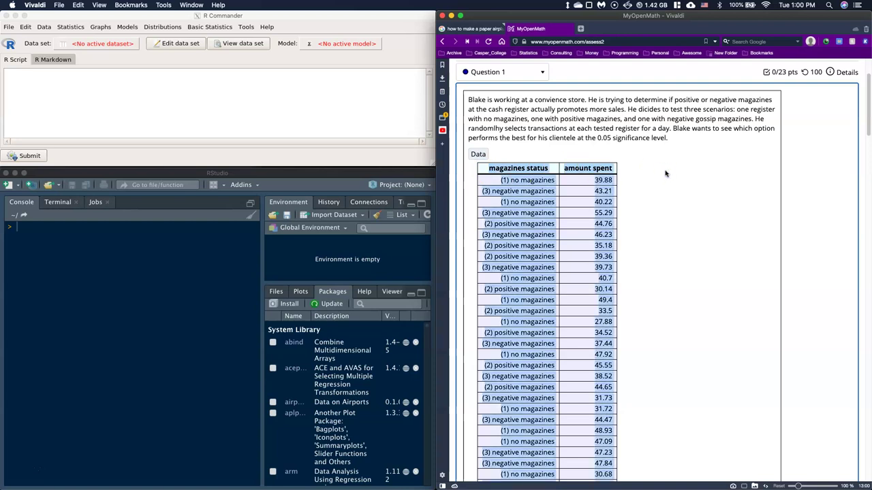
pyautogui.click(703, 208)
pyautogui.click(733, 283)
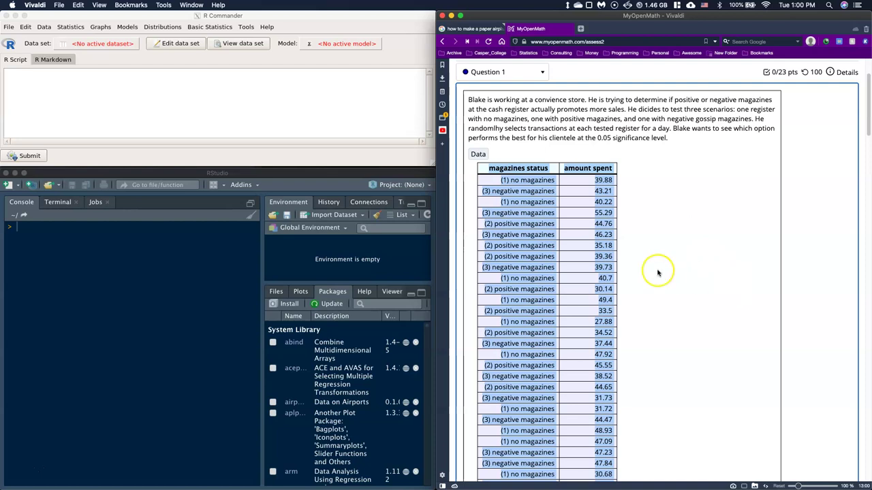
pyautogui.click(683, 198)
pyautogui.click(483, 170)
pyautogui.moveTo(484, 169); pyautogui.dragTo(619, 168)
# Reselect the whole magazine data table, header and all data rows included.
pyautogui.scroll(-15, 641, 180)
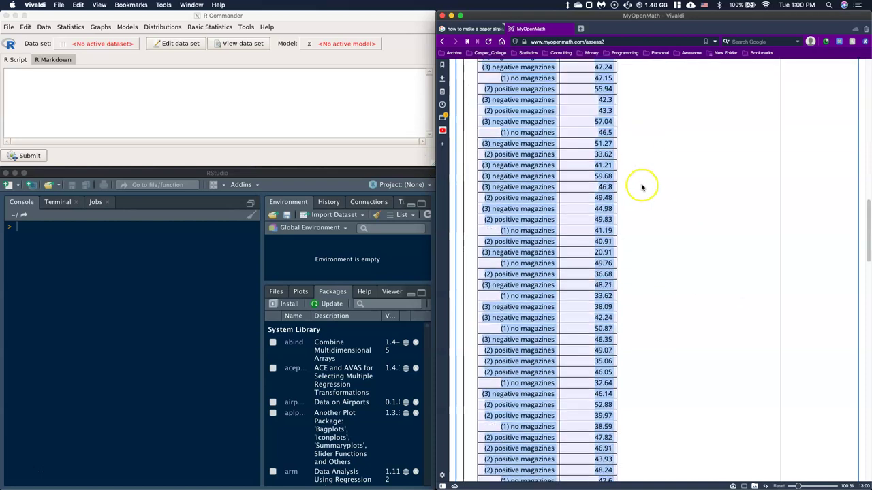
pyautogui.scroll(8, 606, 245)
pyautogui.scroll(-3, 638, 277)
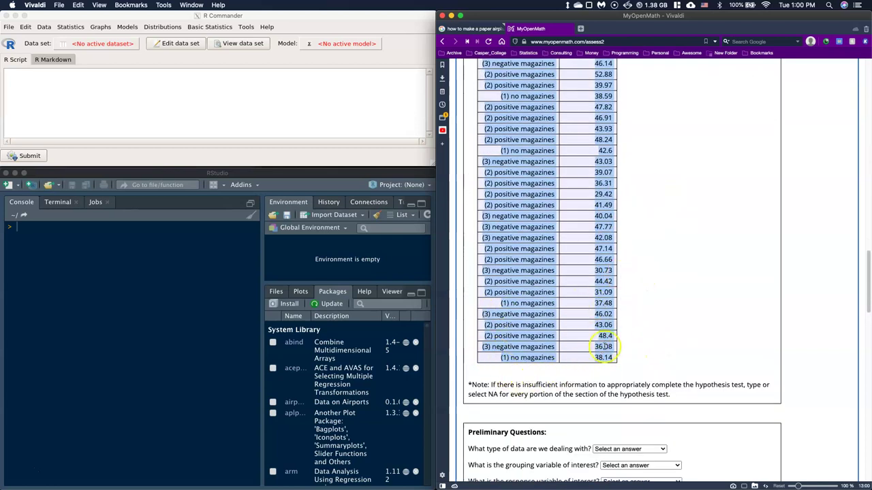
pyautogui.scroll(5, 603, 199)
pyautogui.scroll(10, 603, 199)
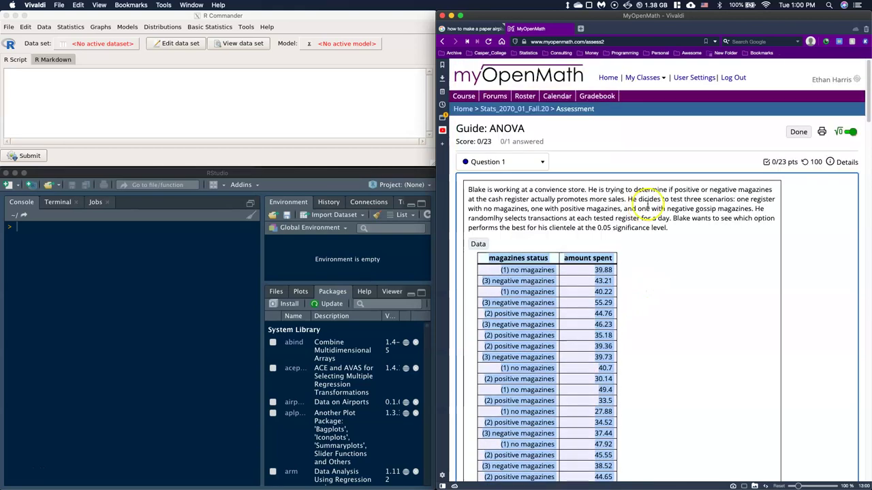
pyautogui.click(691, 325)
pyautogui.moveTo(499, 261); pyautogui.dragTo(627, 255)
pyautogui.scroll(15, 642, 246)
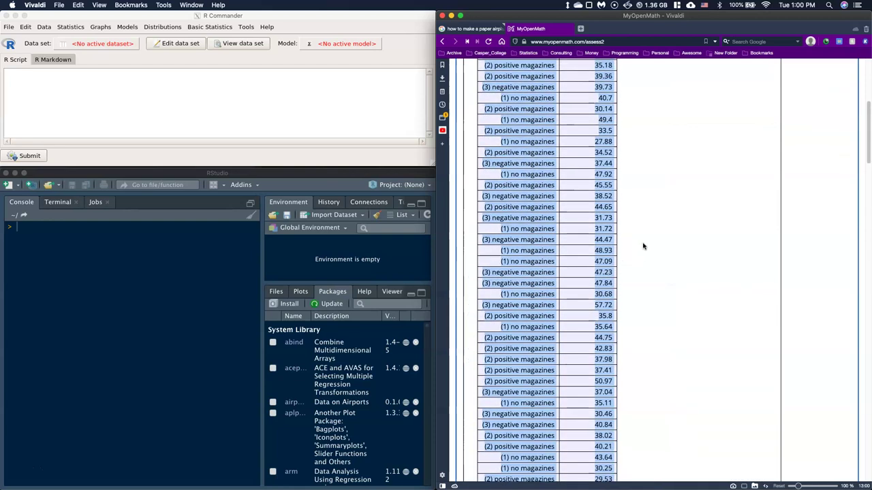
pyautogui.click(667, 292)
pyautogui.moveTo(484, 259); pyautogui.dragTo(644, 261)
# Copy the table and import it from the clipboard, tab-separated, into R Commander as Dataset.
pyautogui.rightClick(644, 263)
pyautogui.click(663, 279)
pyautogui.click(59, 99)
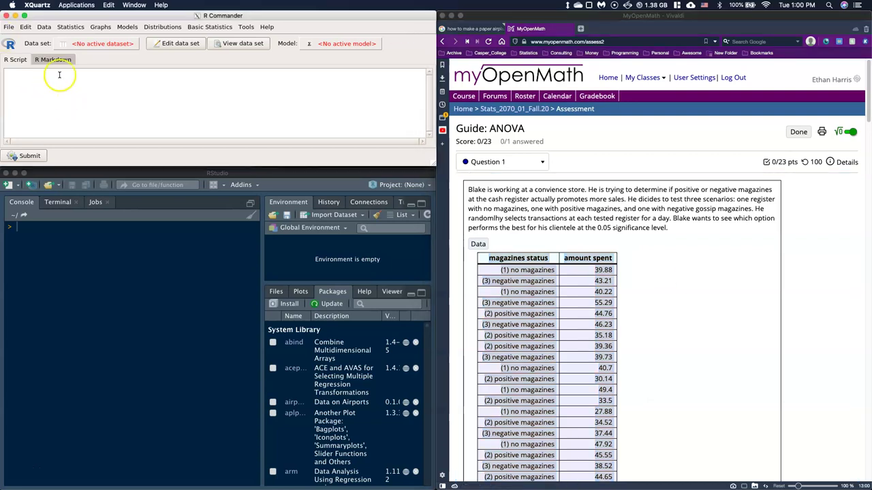
pyautogui.click(44, 27)
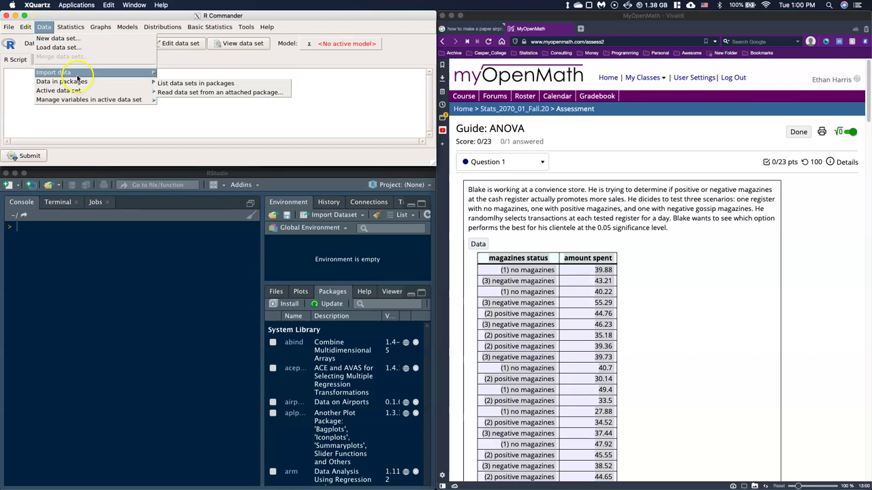
pyautogui.moveTo(77, 75)
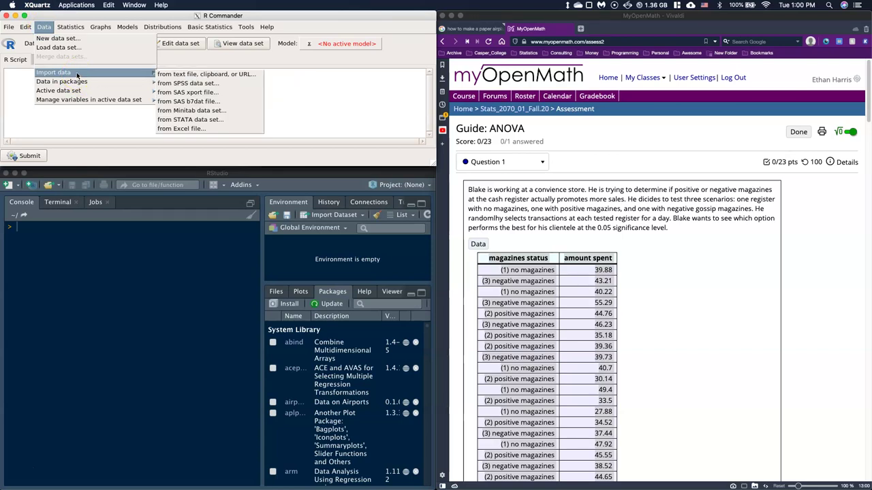
pyautogui.click(232, 75)
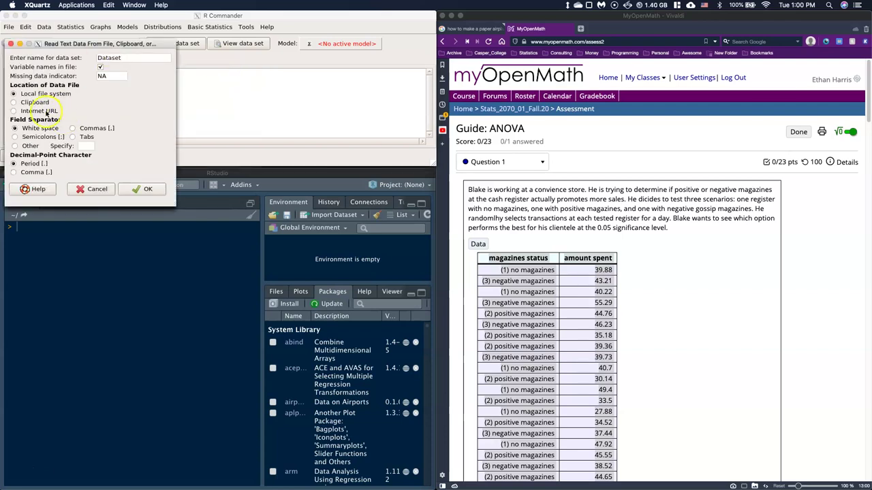
pyautogui.click(38, 102)
pyautogui.click(85, 138)
pyautogui.click(136, 190)
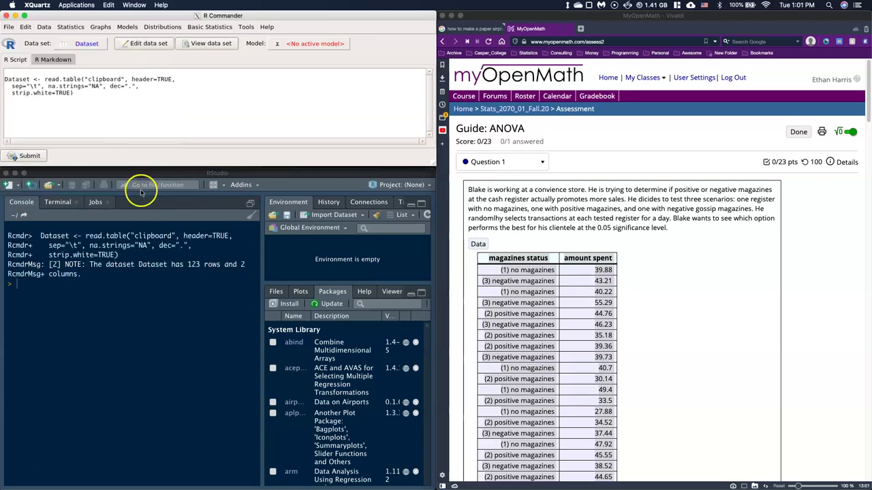
pyautogui.click(225, 43)
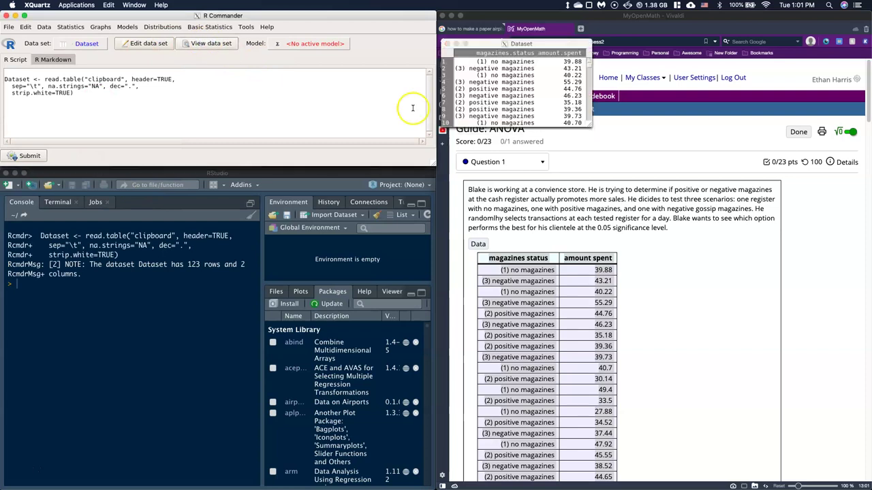
pyautogui.click(584, 129)
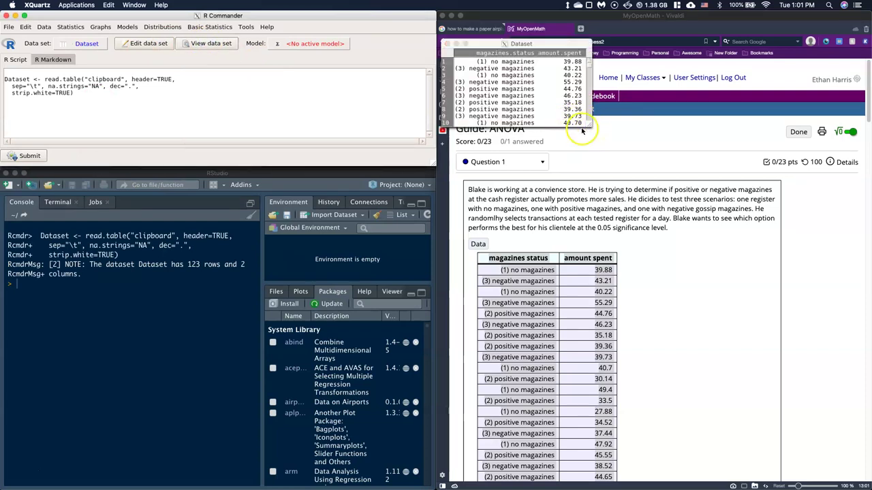
pyautogui.moveTo(583, 130)
pyautogui.mouseDown()
pyautogui.moveTo(568, 139)
pyautogui.moveTo(518, 123)
pyautogui.moveTo(436, 21)
pyautogui.moveTo(453, 50)
pyautogui.mouseUp()
pyautogui.click(447, 43)
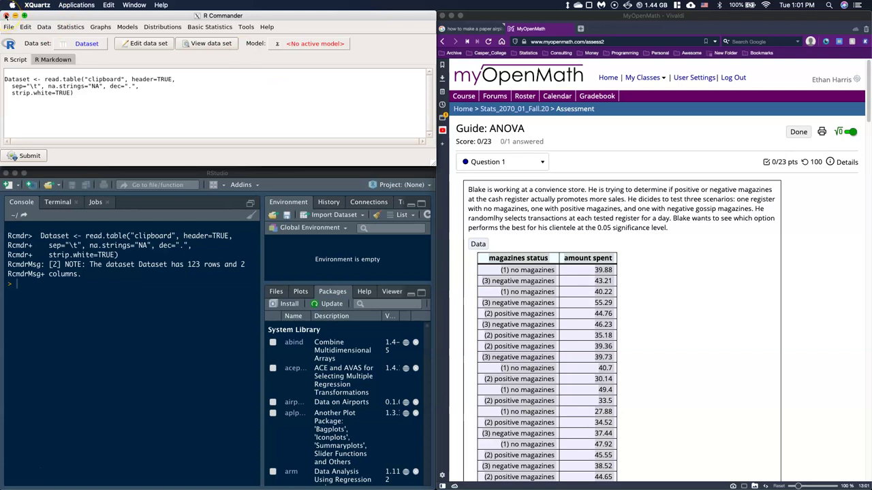
# Close R Commander, declining to save the script and the R Markdown file.
pyautogui.click(6, 15)
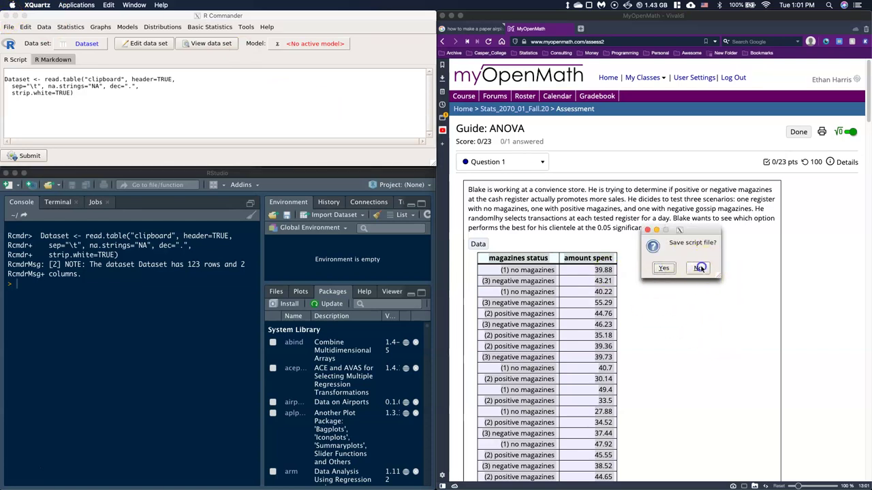
pyautogui.click(697, 268)
pyautogui.click(699, 269)
# Restart the R session from RStudio's Session menu.
pyautogui.click(177, 332)
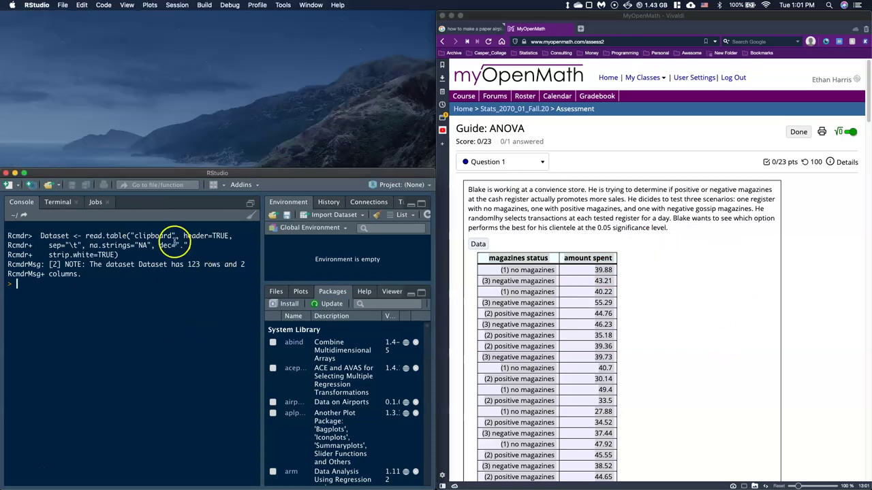
pyautogui.click(282, 5)
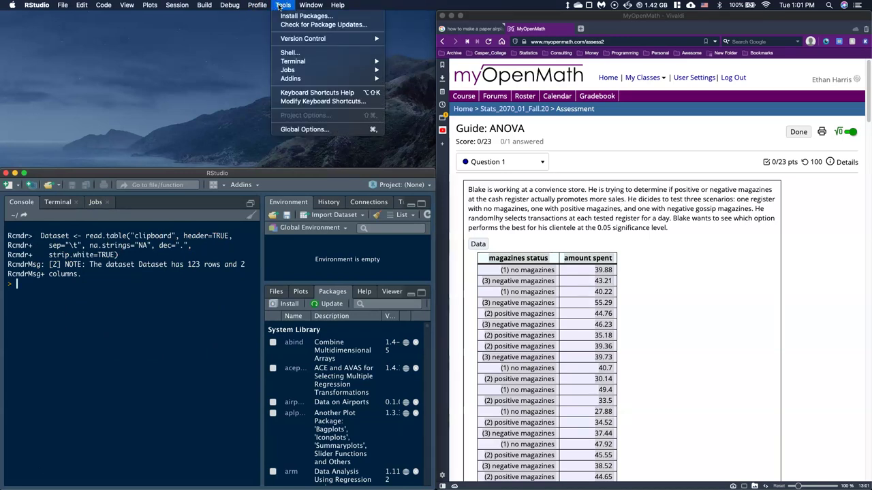
pyautogui.moveTo(256, 6)
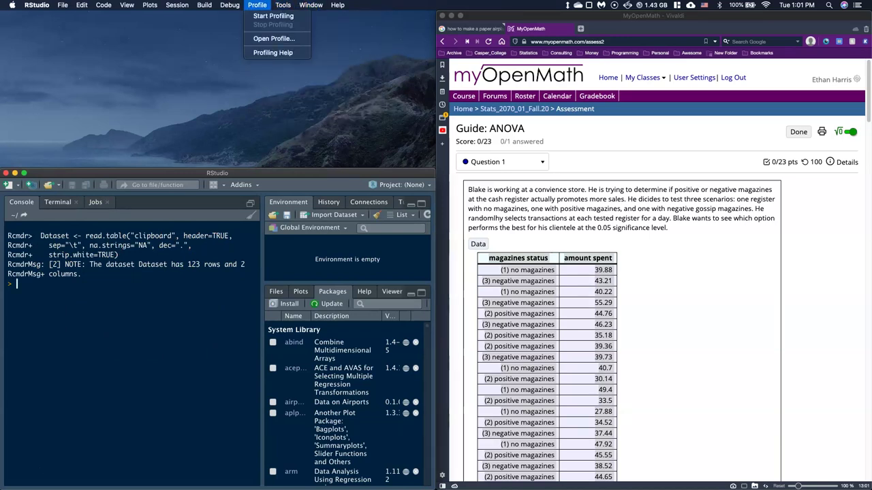
pyautogui.moveTo(176, 5)
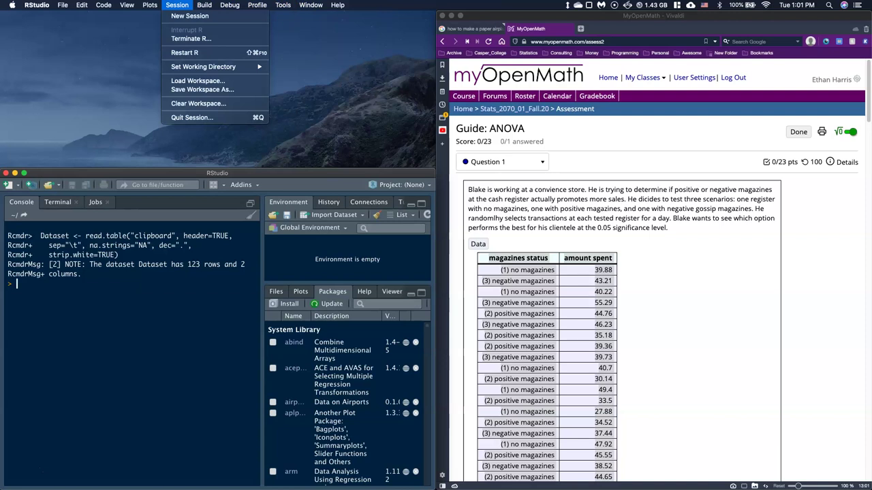
pyautogui.click(192, 52)
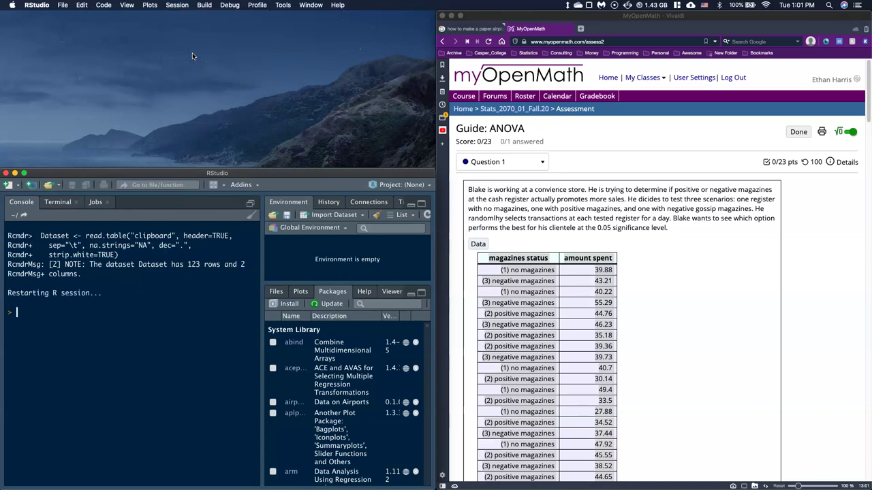
pyautogui.moveTo(359, 479)
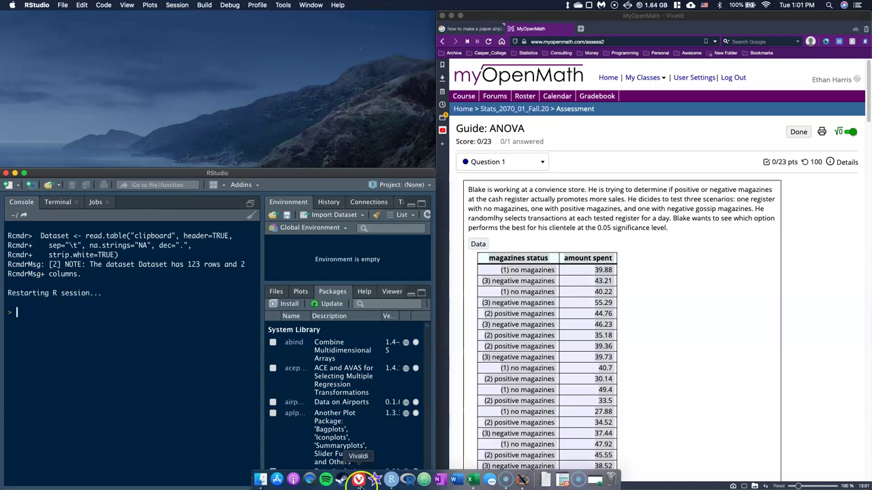
# Quit XQuartz using Quit in its Dock icon's menu.
pyautogui.click(154, 405)
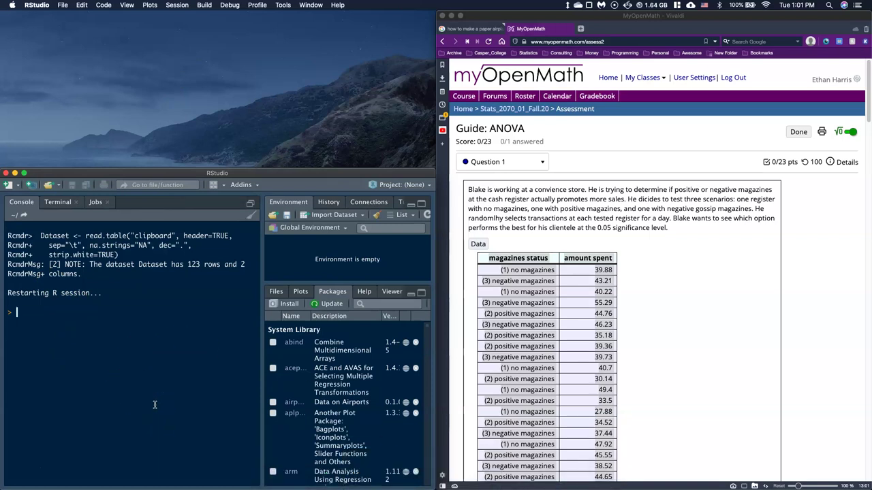
pyautogui.moveTo(155, 404); pyautogui.dragTo(399, 481)
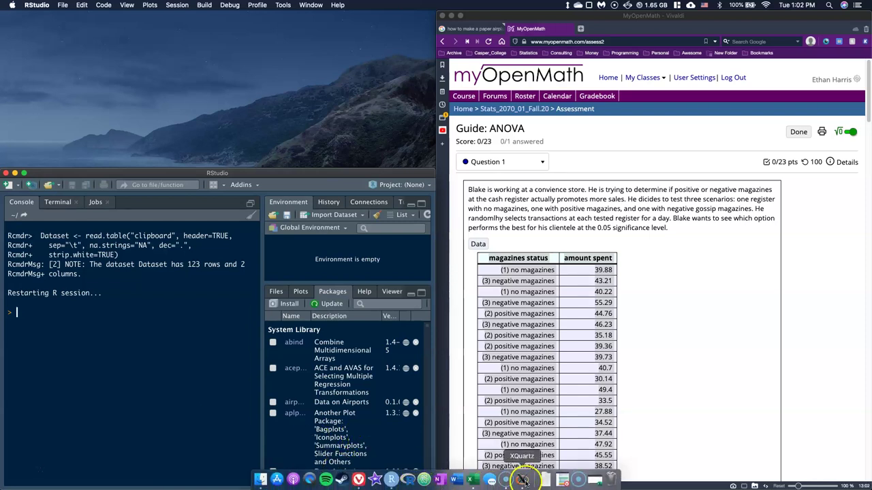
pyautogui.rightClick(522, 480)
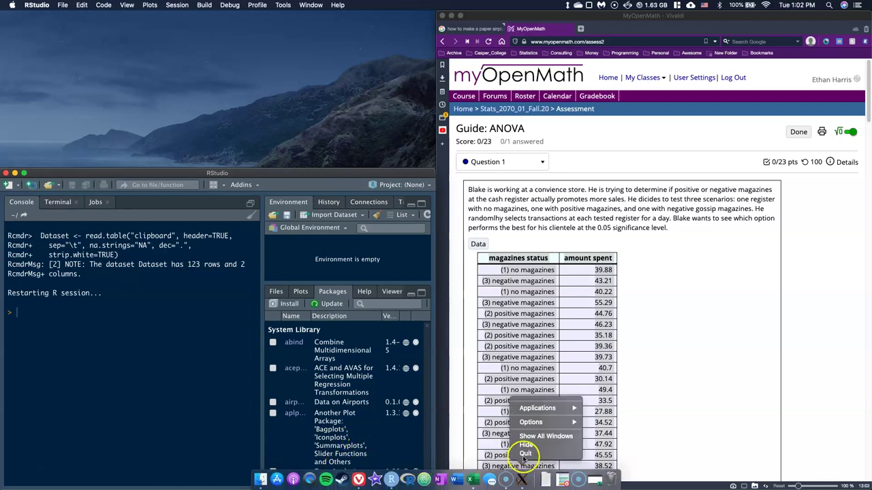
pyautogui.click(525, 453)
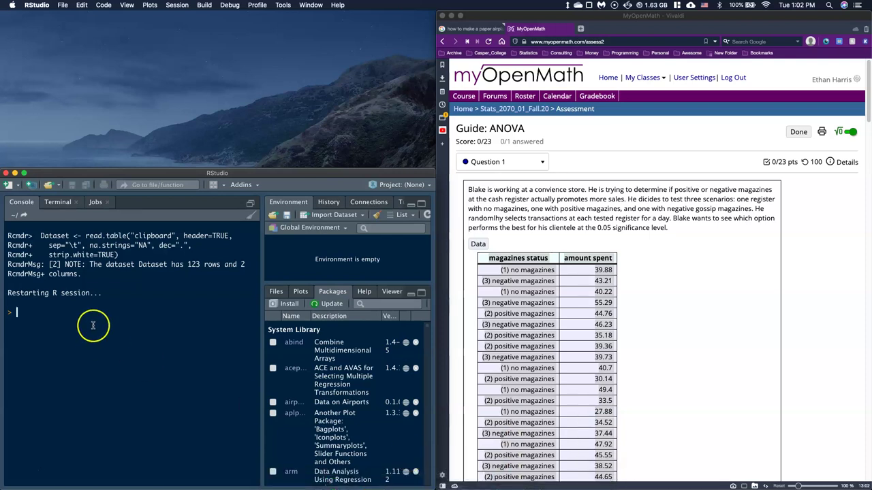
# Filter RStudio's Packages list with the search term 'rcmdr'.
pyautogui.click(66, 319)
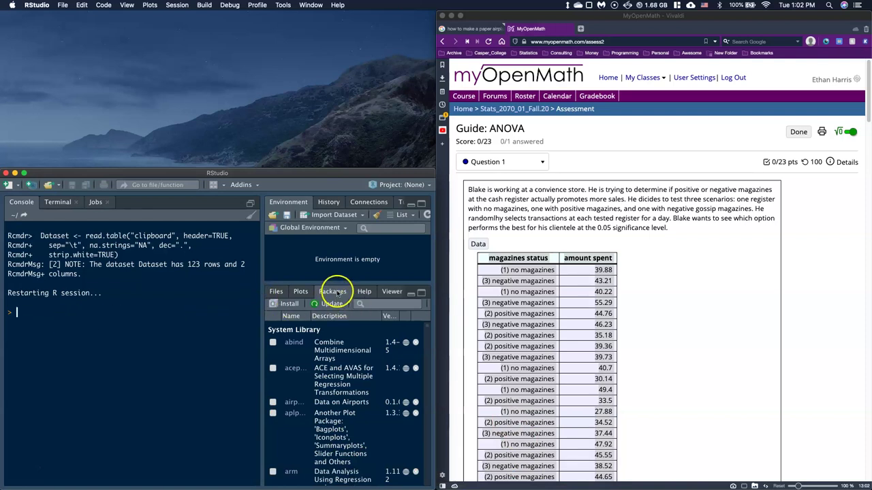
pyautogui.click(384, 304)
pyautogui.write('rcmdr')
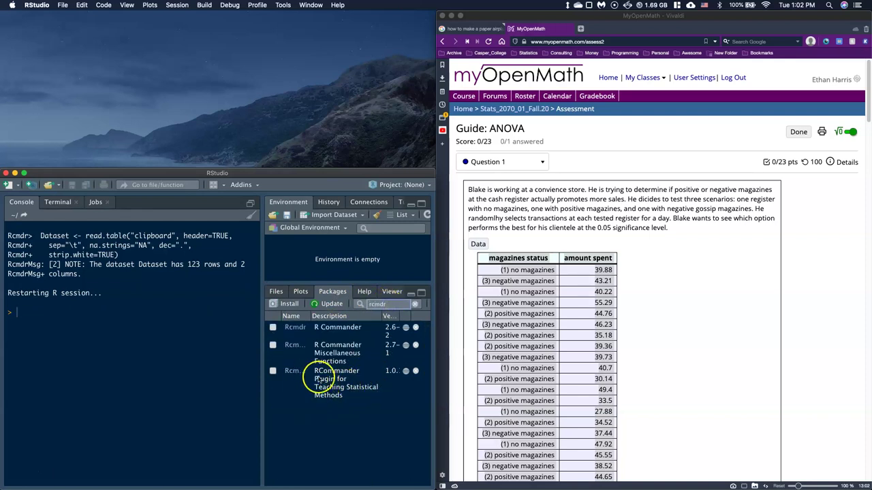
# Run library(RcmdrPlugin.TeachStat) in the console to load the plugin and reopen R Commander.
pyautogui.click(62, 323)
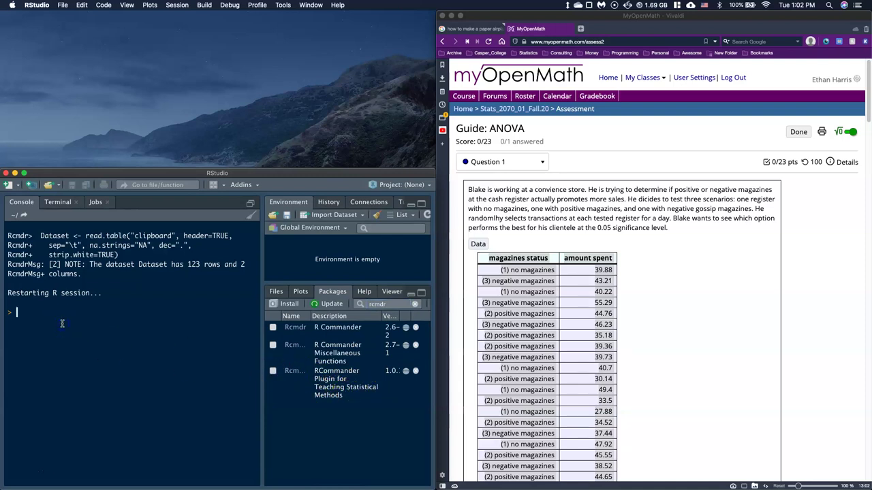
pyautogui.write('libra')
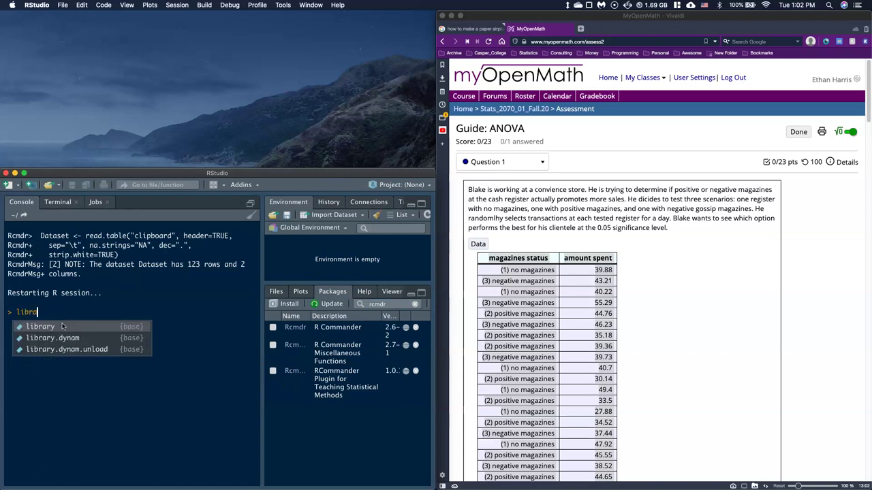
pyautogui.write('ry(Rcmdr')
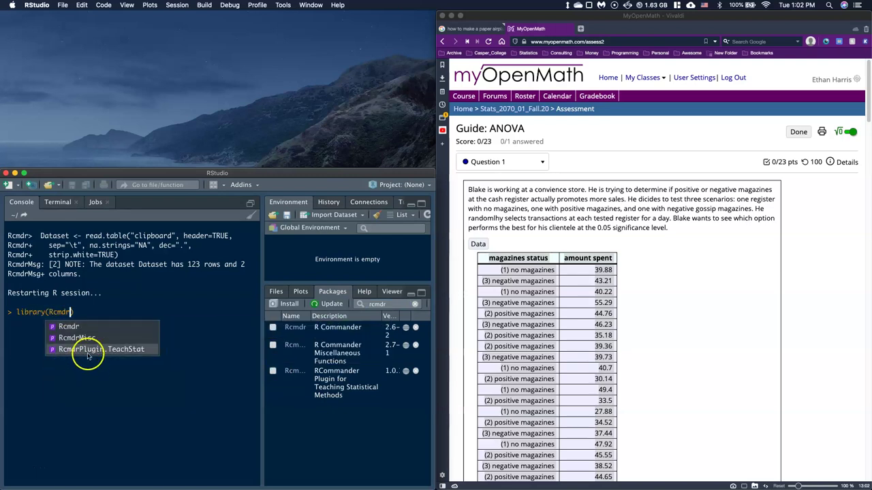
pyautogui.press('Return')
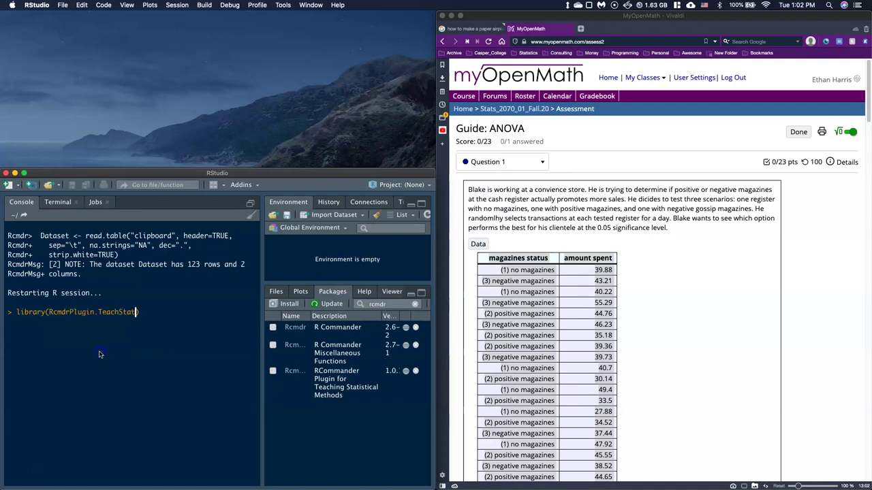
pyautogui.press('Return')
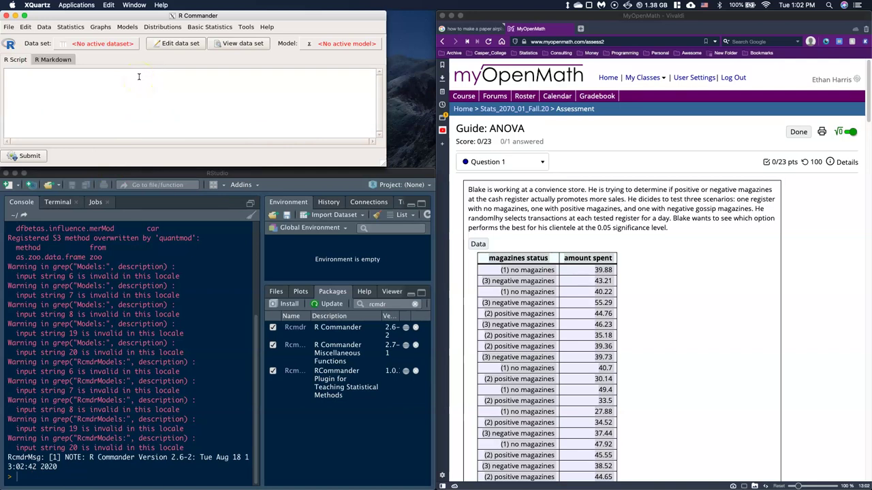
pyautogui.click(45, 29)
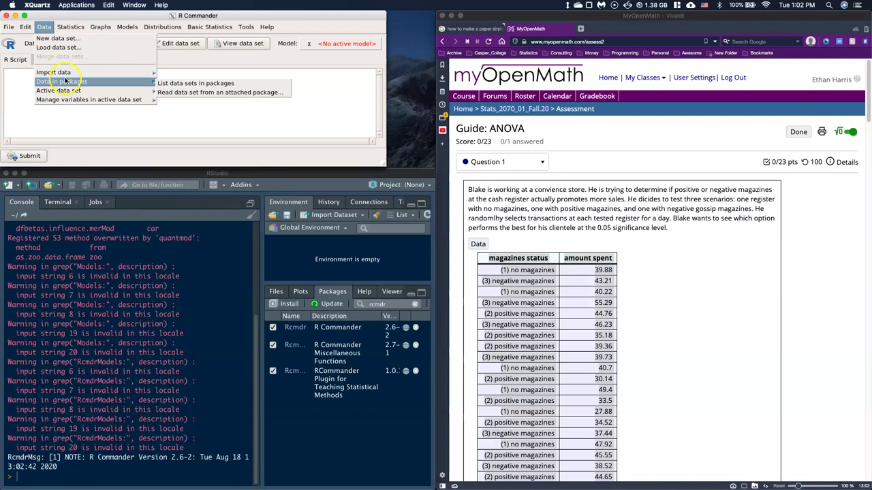
pyautogui.moveTo(62, 74)
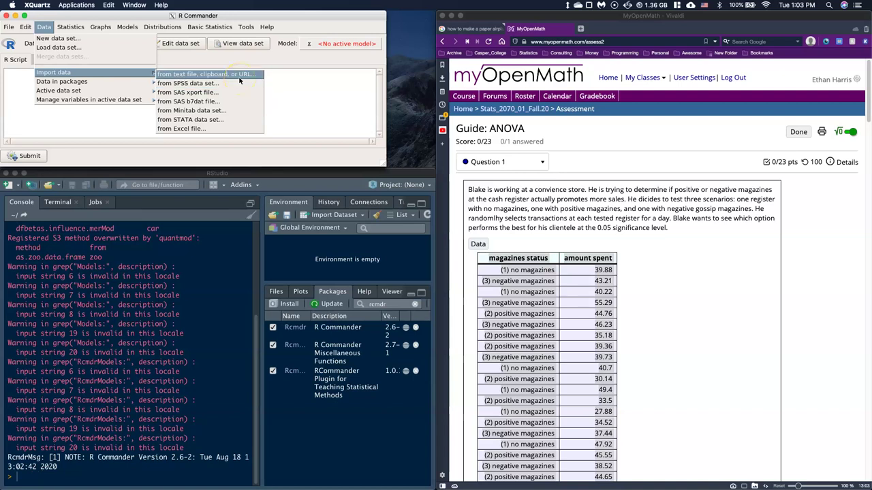
pyautogui.click(685, 273)
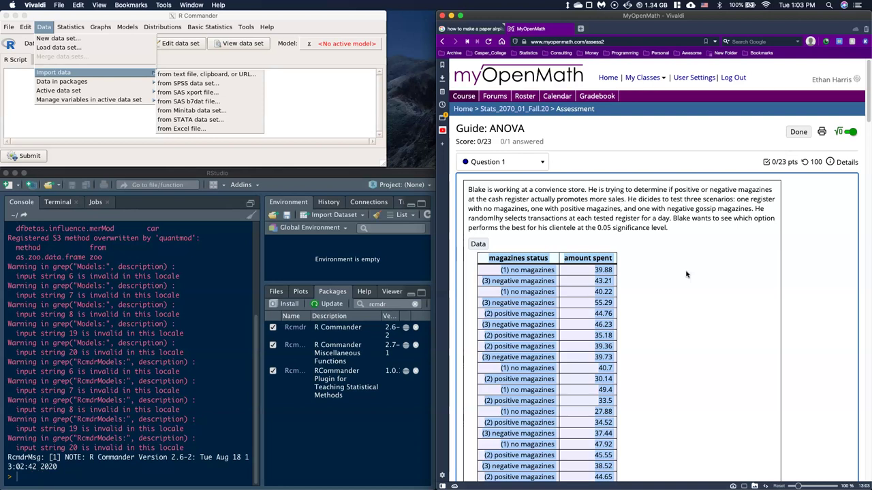
pyautogui.click(321, 19)
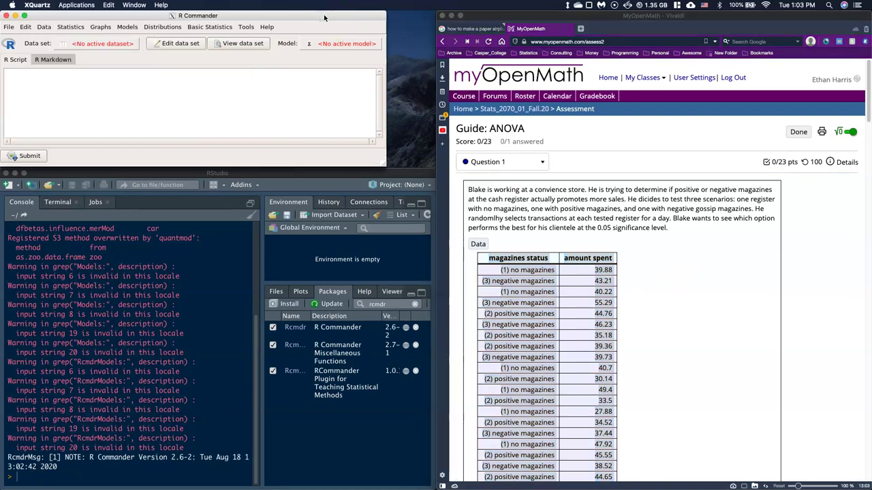
pyautogui.click(73, 45)
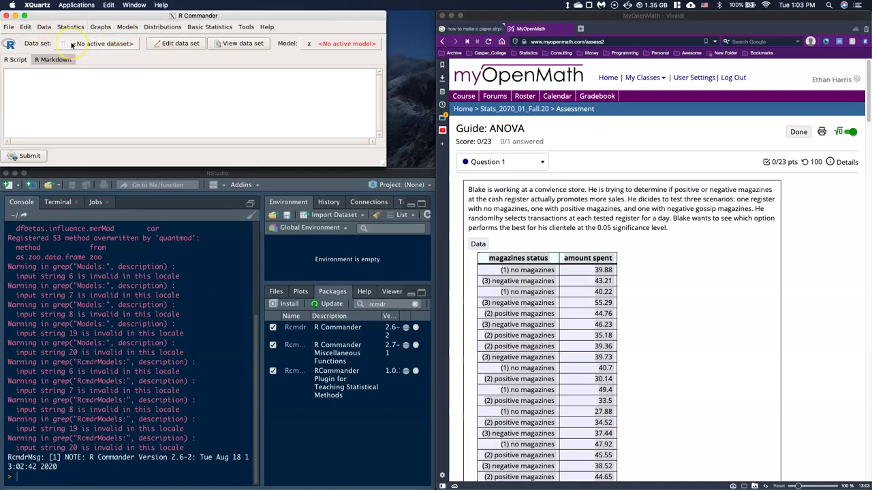
pyautogui.click(486, 411)
pyautogui.moveTo(485, 481)
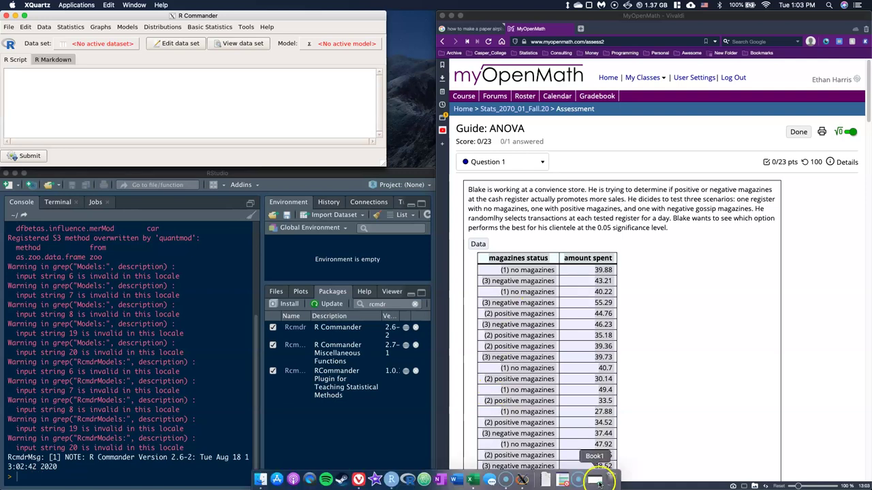
# Paste the copied data into cell A1 of Book1, then undo the paste that crammed everything into A1.
pyautogui.click(596, 477)
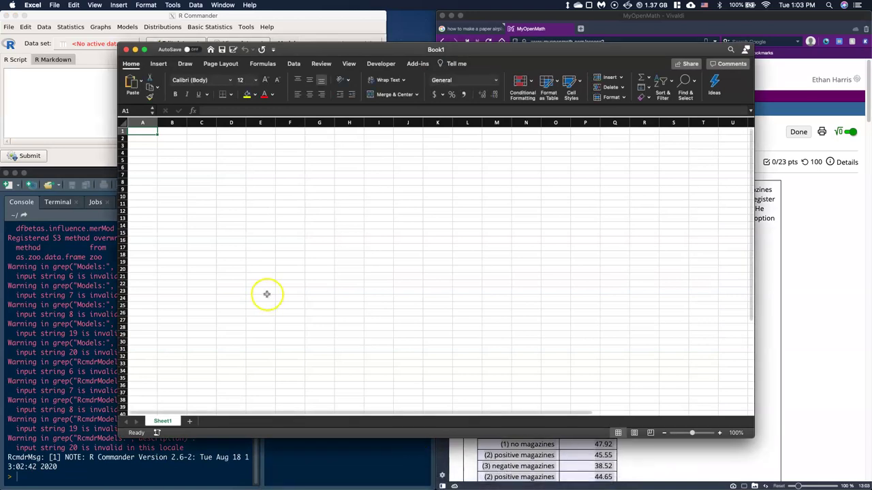
pyautogui.rightClick(143, 132)
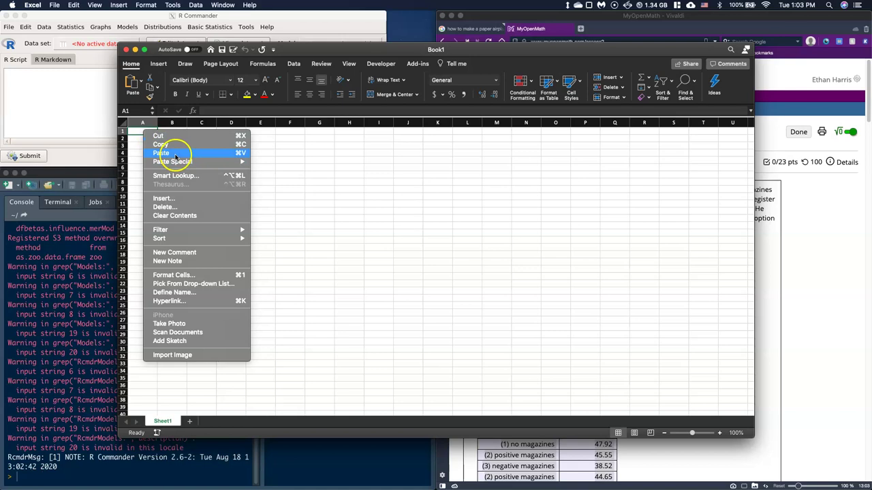
pyautogui.click(175, 153)
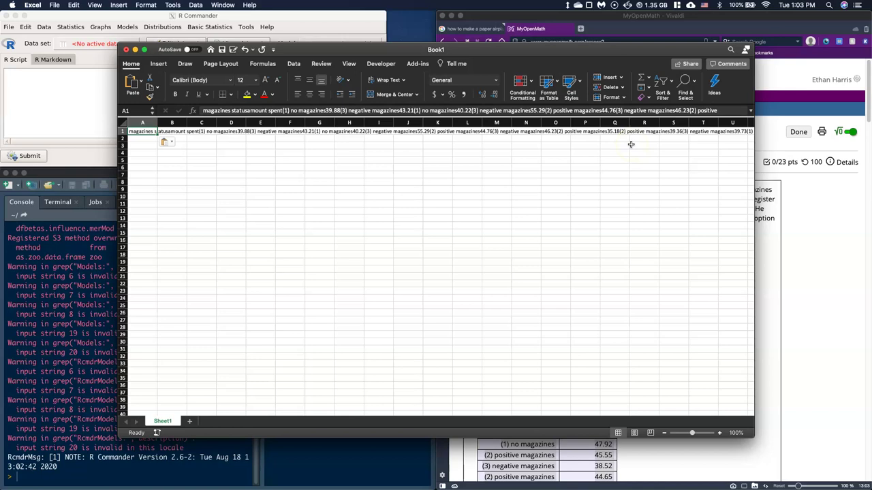
pyautogui.press('super+z')
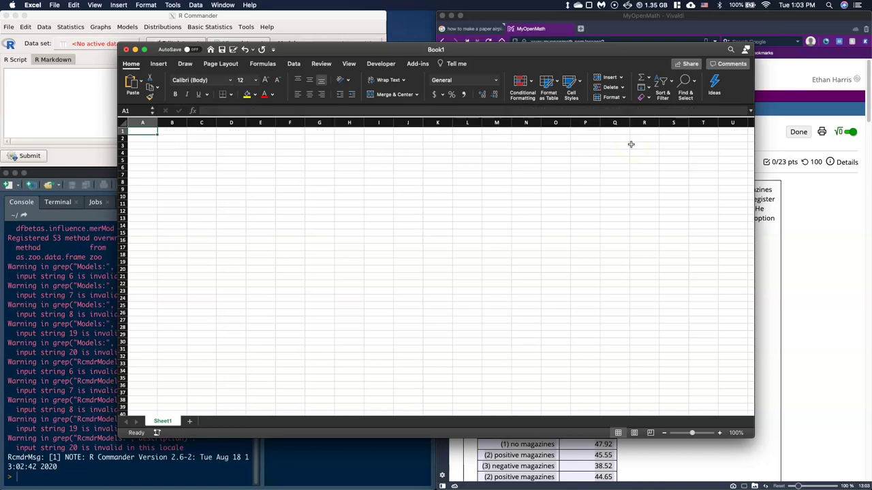
# Paste Special the magazine data at A1 as Text, filling columns A and B.
pyautogui.rightClick(134, 130)
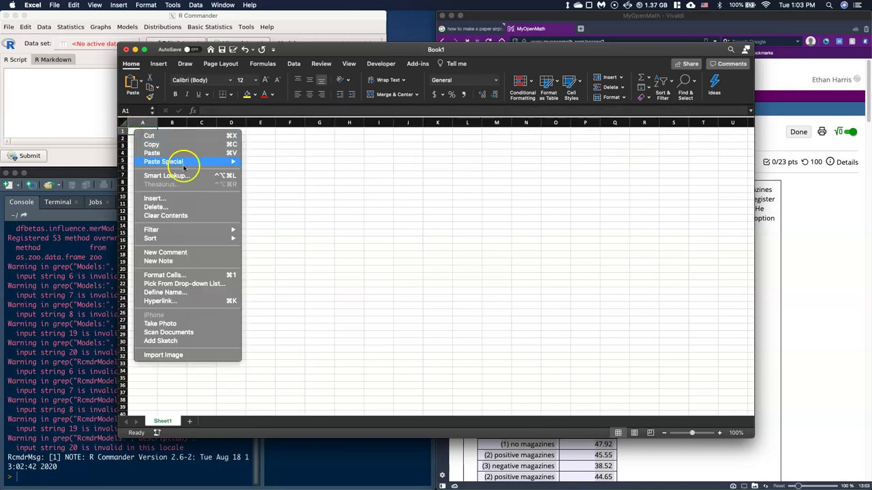
pyautogui.moveTo(209, 164)
pyautogui.click(292, 303)
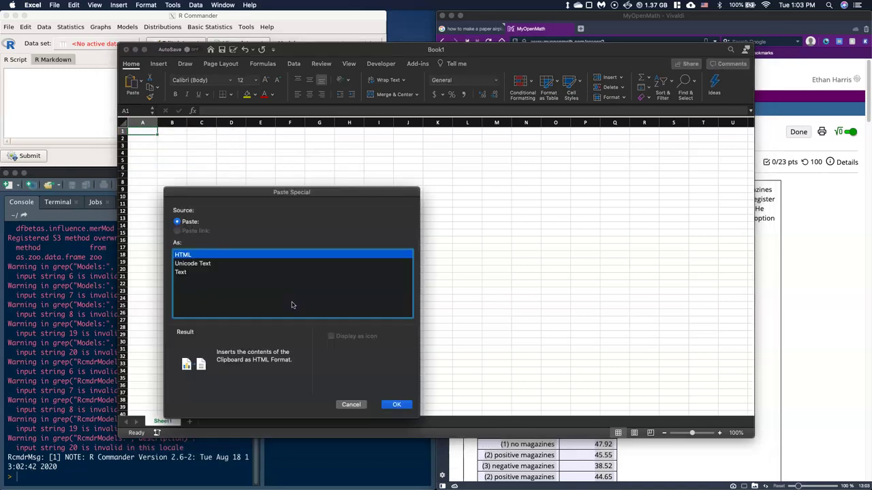
pyautogui.click(181, 272)
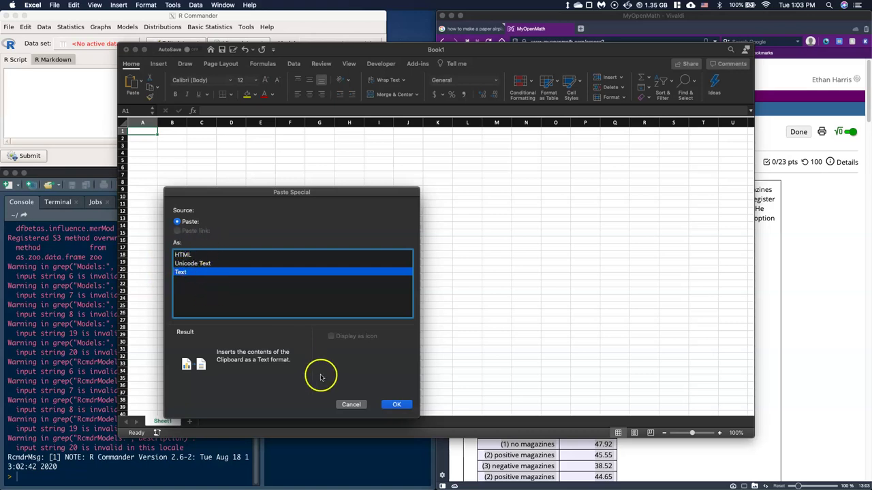
pyautogui.click(397, 406)
pyautogui.click(231, 167)
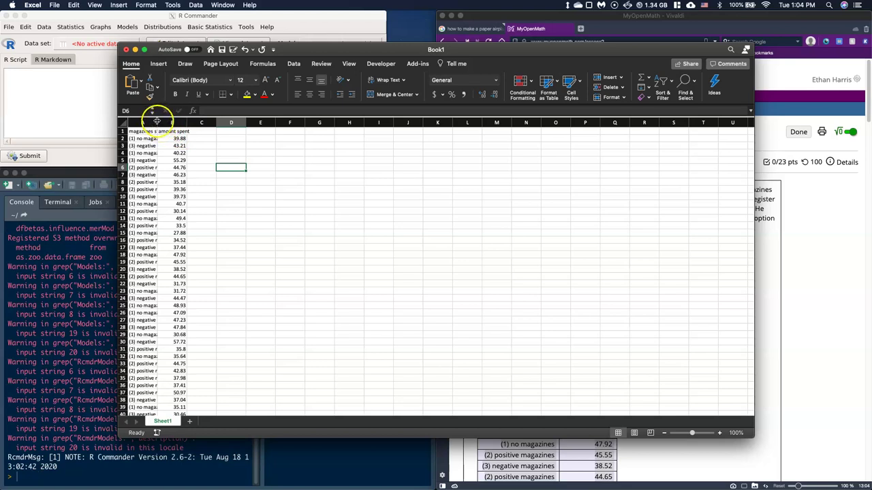
# Fit columns A and B to their contents and save the workbook to the Desktop as Upload.xlsx.
pyautogui.doubleClick(166, 126)
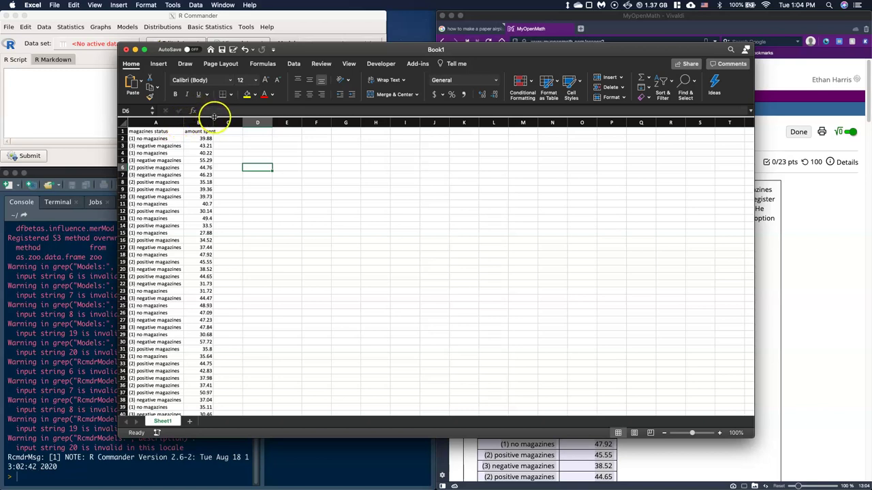
pyautogui.moveTo(211, 120); pyautogui.dragTo(214, 120)
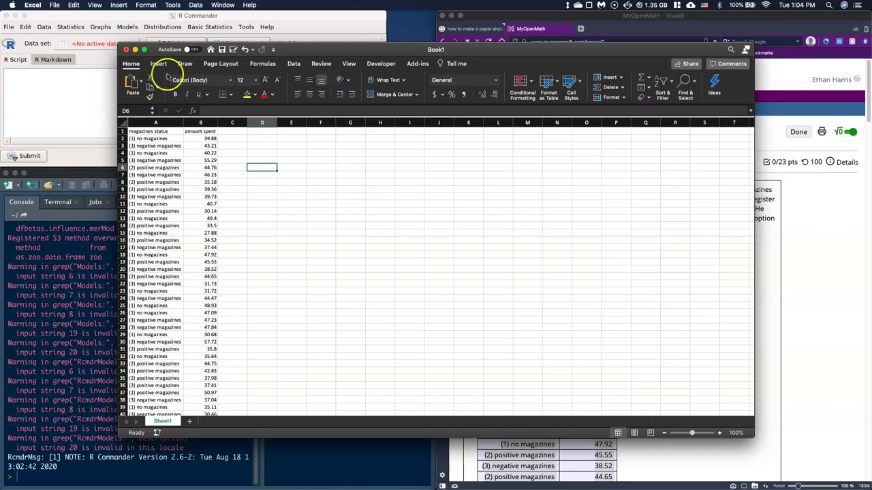
pyautogui.click(54, 6)
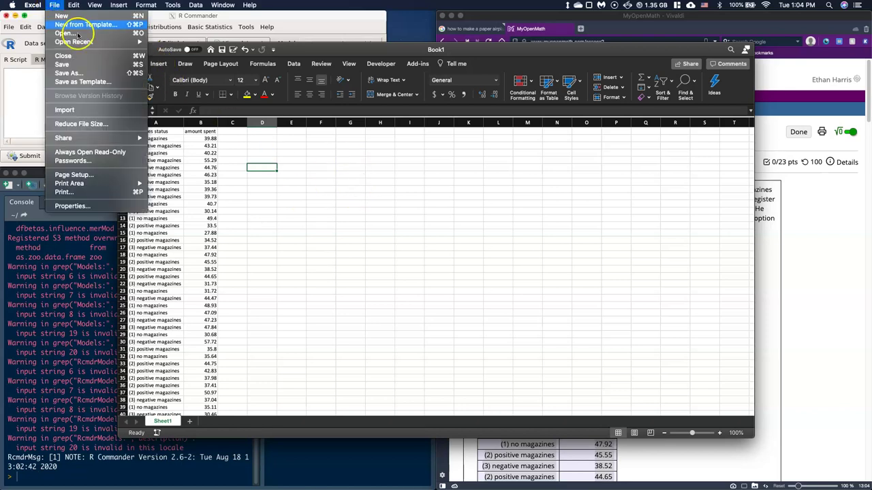
pyautogui.click(92, 74)
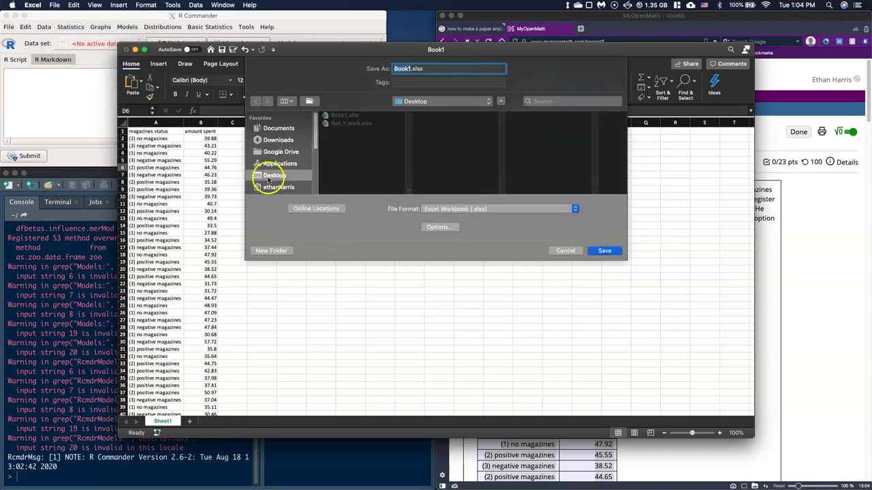
pyautogui.click(424, 69)
pyautogui.doubleClick(423, 69)
pyautogui.write('Upload')
pyautogui.click(604, 251)
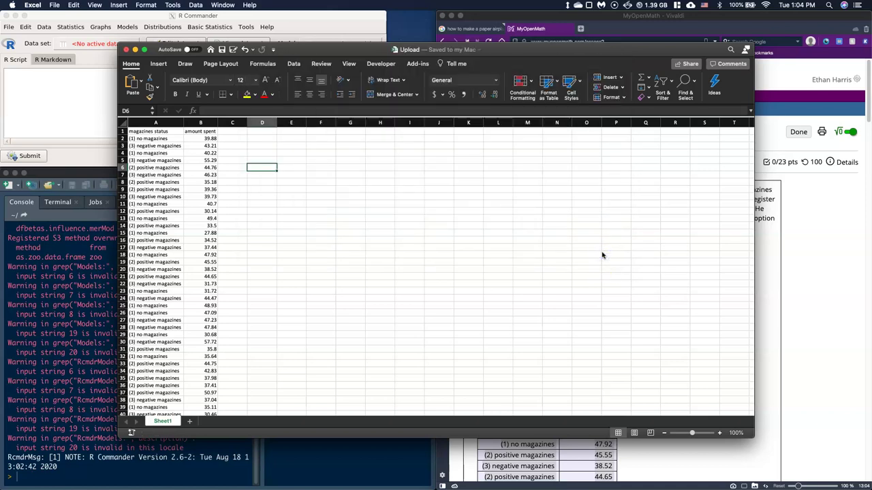
# Close Excel and import Desktop/Upload.xlsx into R Commander from Excel as Dataset.
pyautogui.click(126, 50)
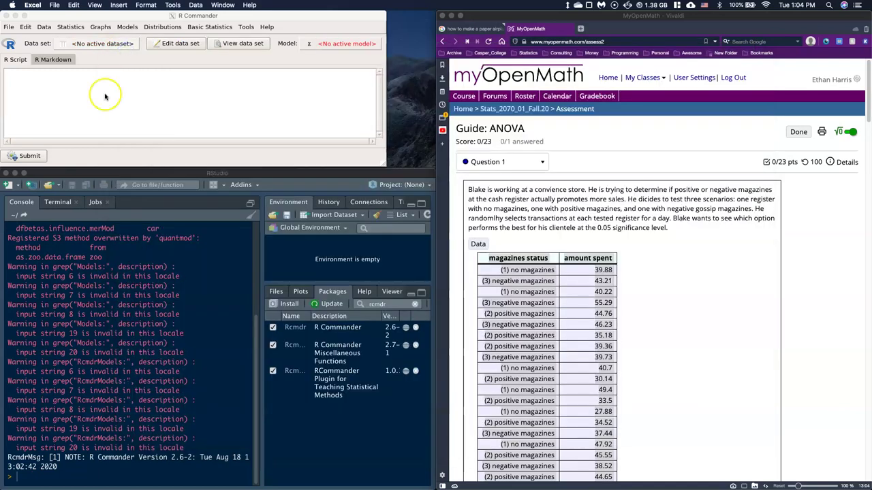
pyautogui.click(93, 97)
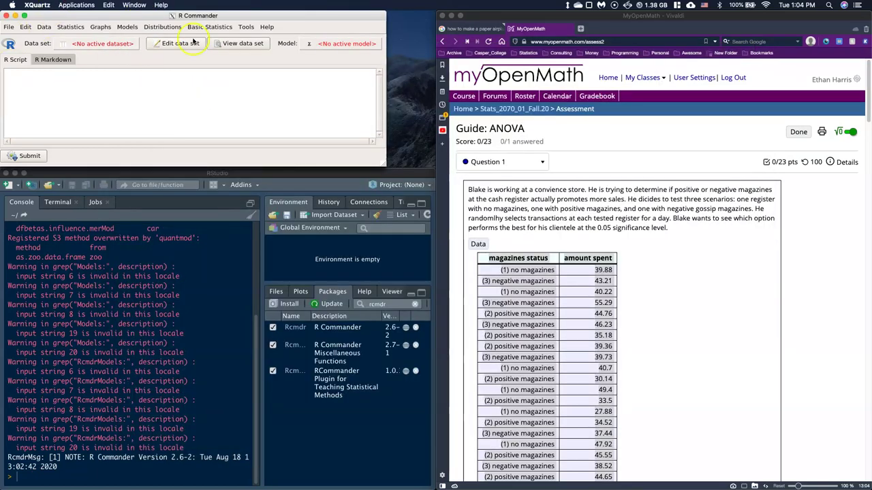
pyautogui.click(42, 27)
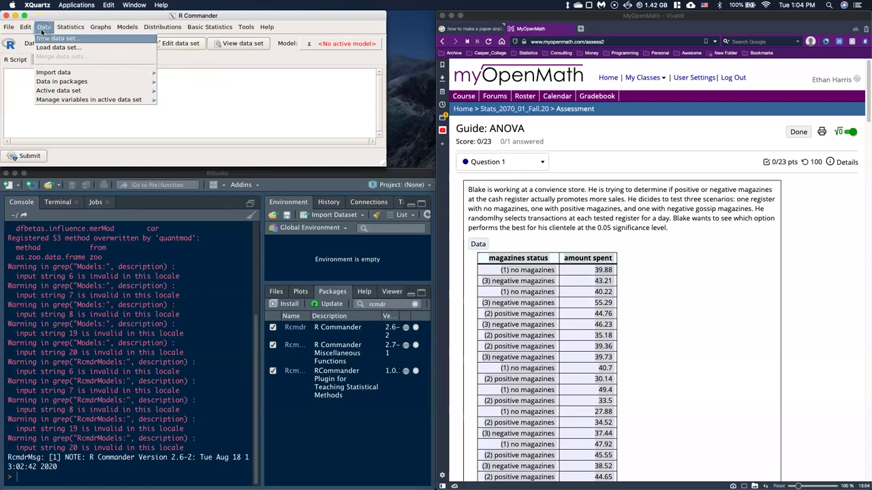
pyautogui.moveTo(68, 72)
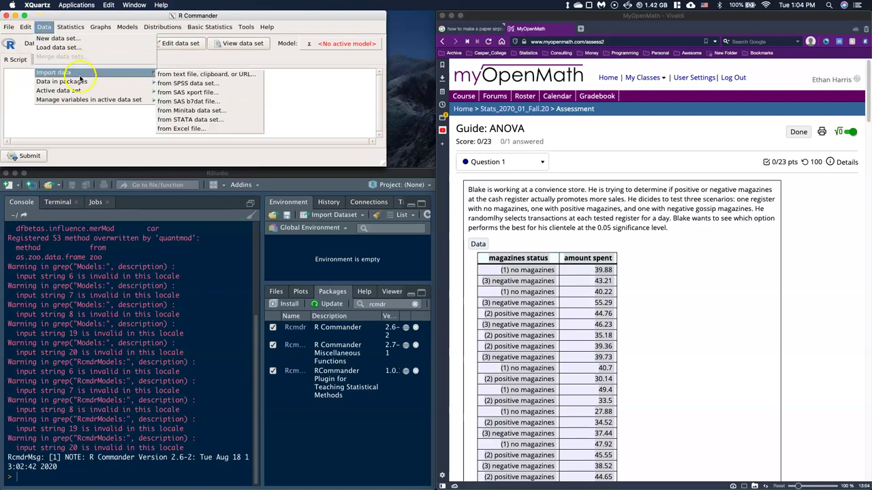
pyautogui.click(205, 130)
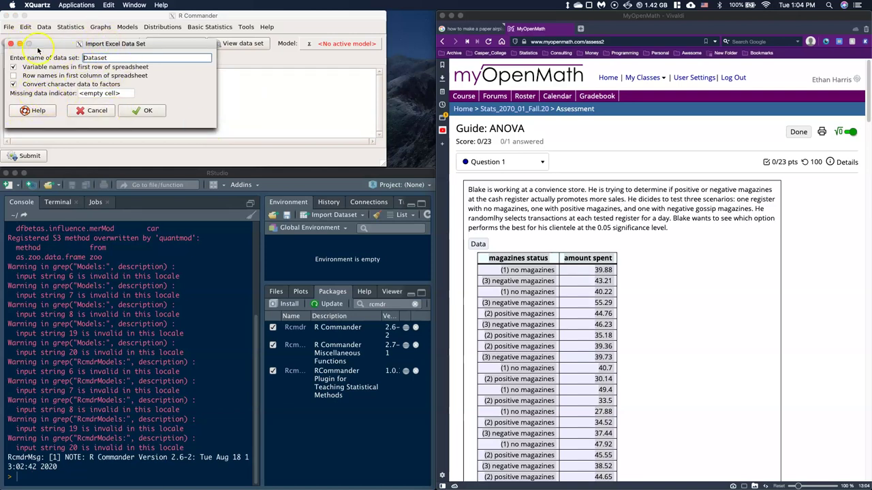
pyautogui.click(142, 111)
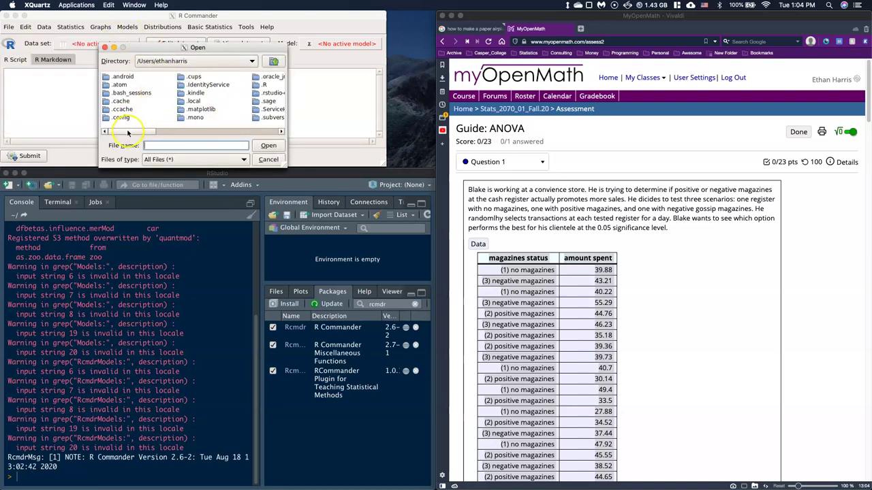
pyautogui.moveTo(129, 131); pyautogui.dragTo(159, 131)
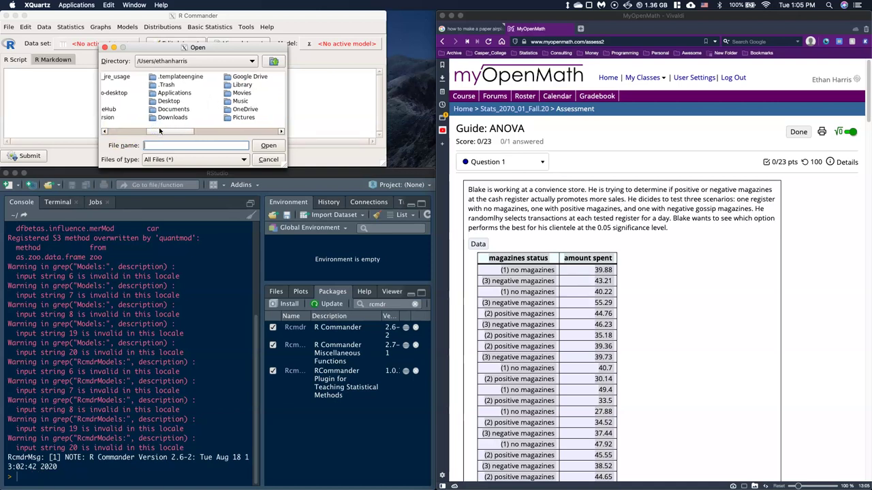
pyautogui.doubleClick(175, 101)
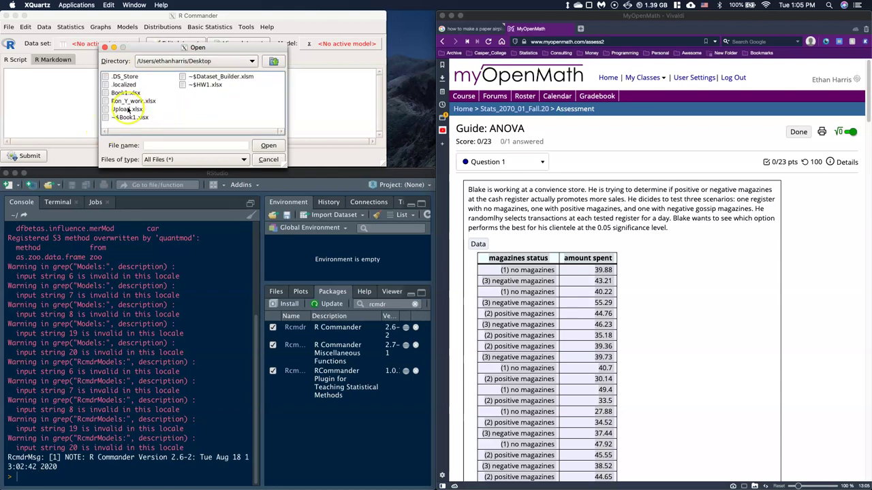
pyautogui.doubleClick(127, 109)
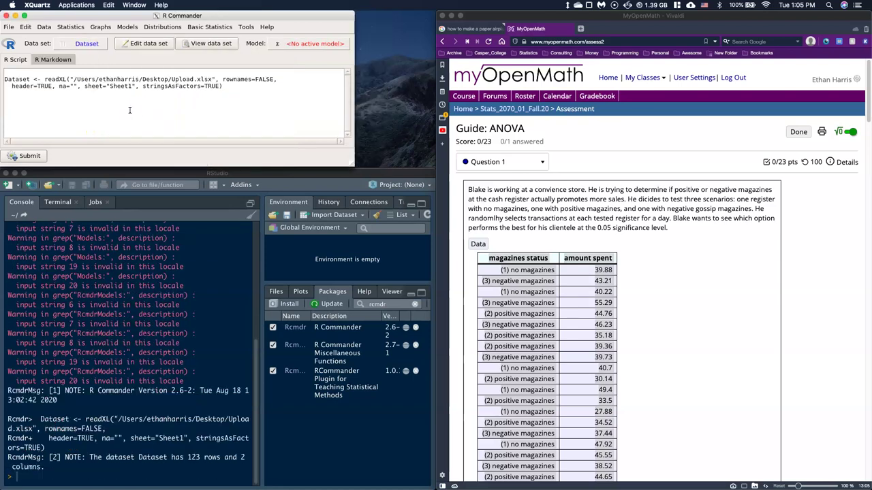
# Open the data viewer on Dataset to see its magazines.status and amount.spent values.
pyautogui.click(203, 43)
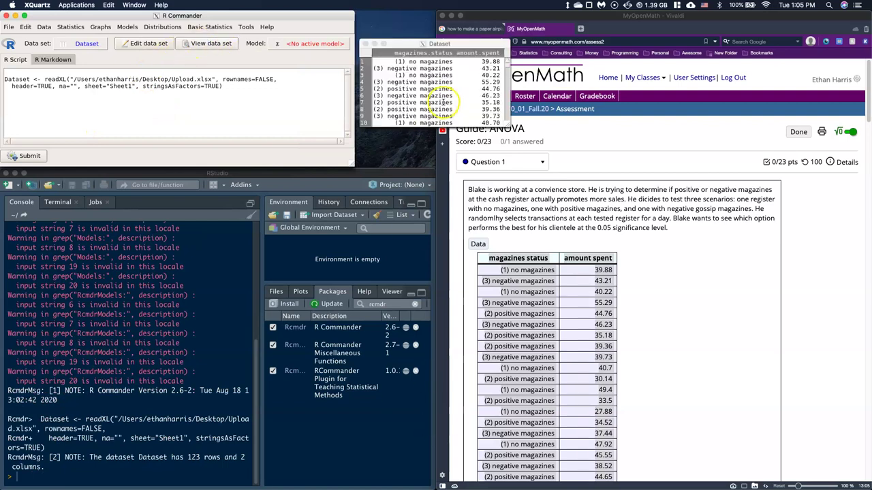